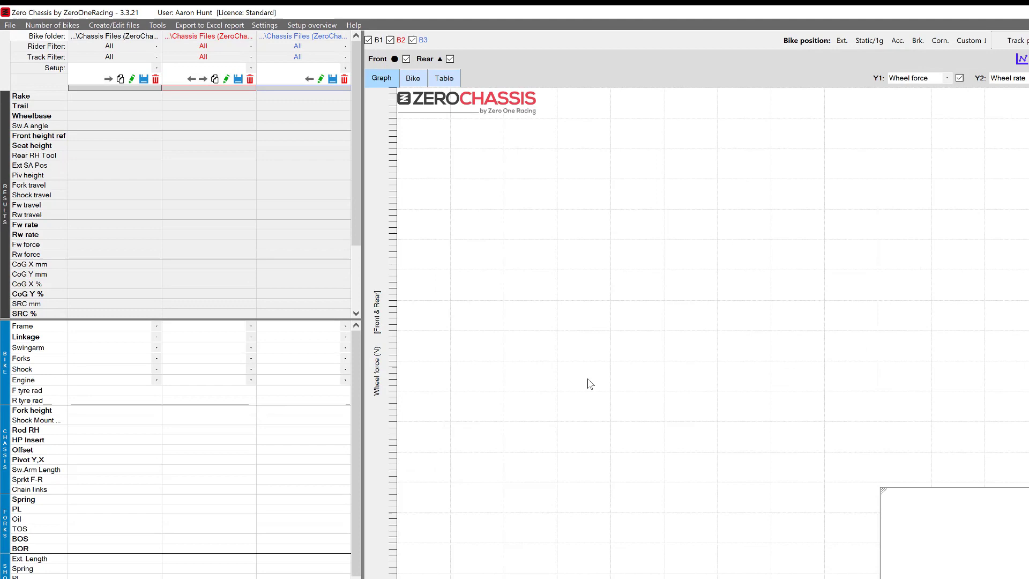
- Load the 20_Don_DW_R setup for the first bike and duplicate it into the second bike's column
left_click(119, 70)
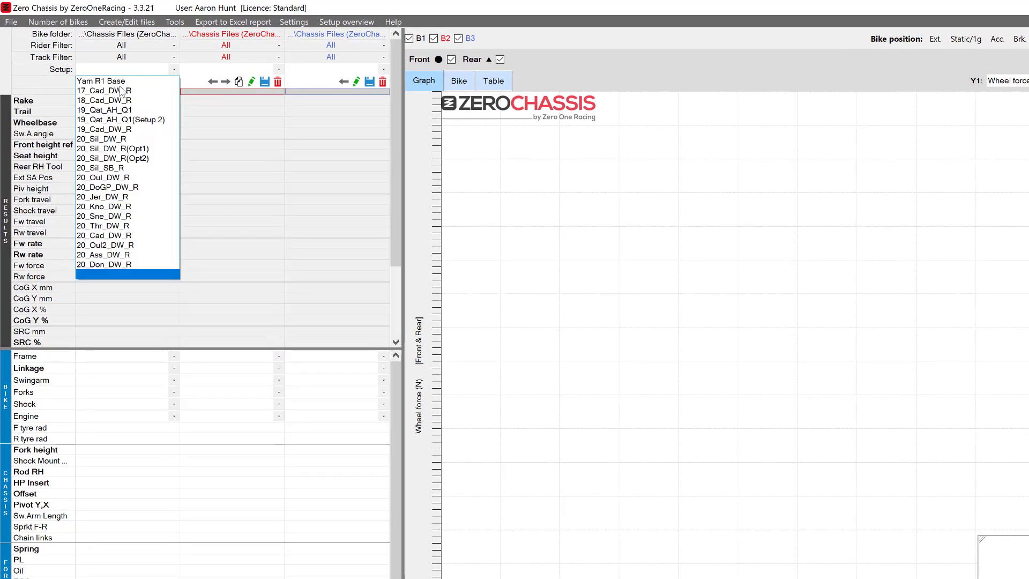
left_click(127, 264)
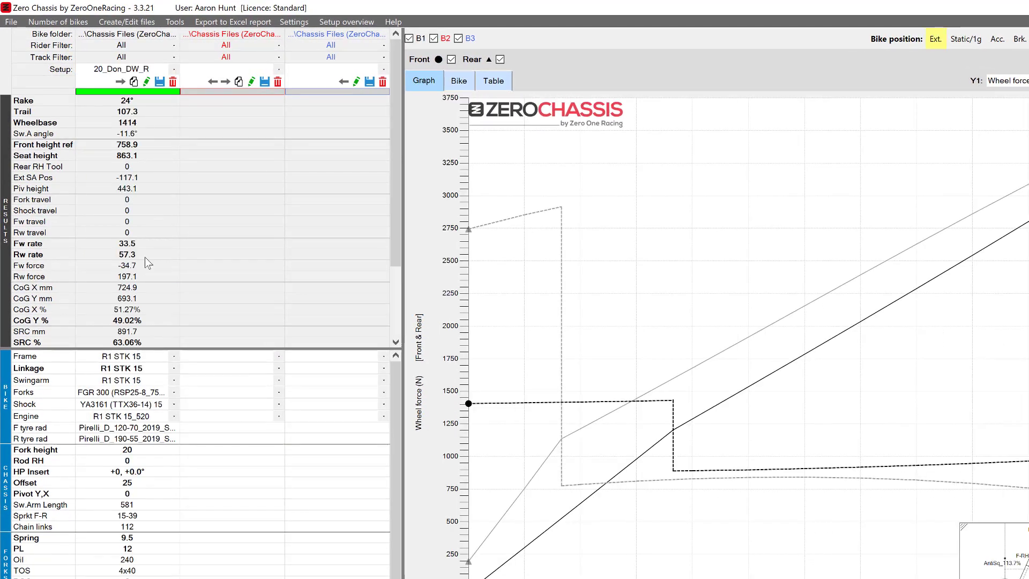
left_click(134, 81)
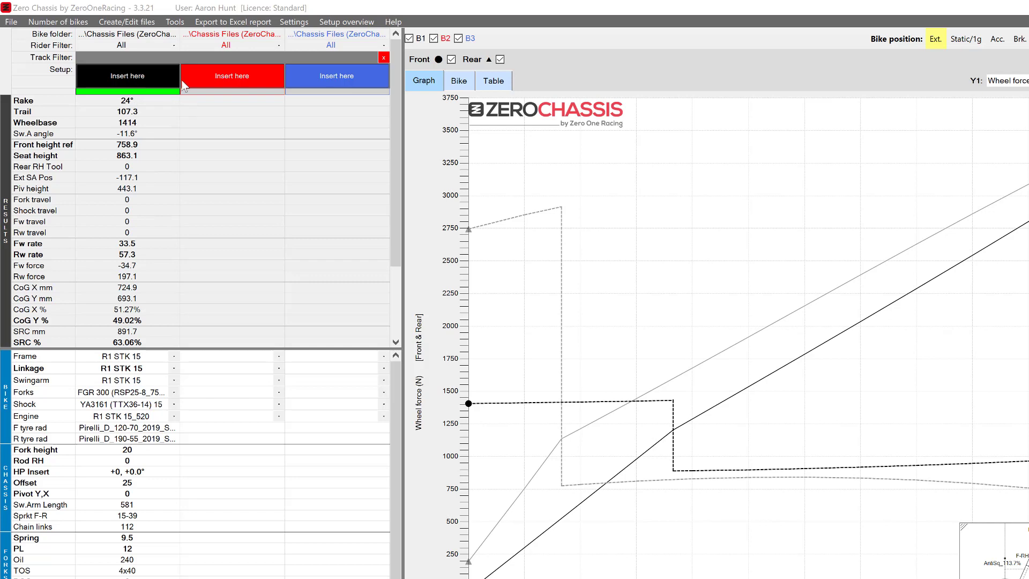
left_click(230, 76)
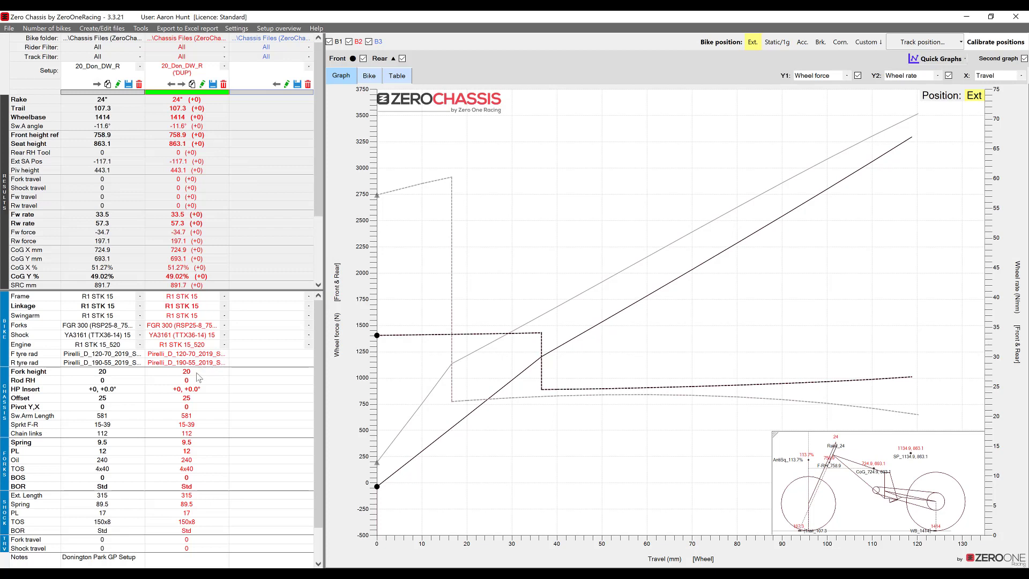
- Set the duplicate setup's fork height to 16 and its offset to 30
left_click(197, 371)
type("16")
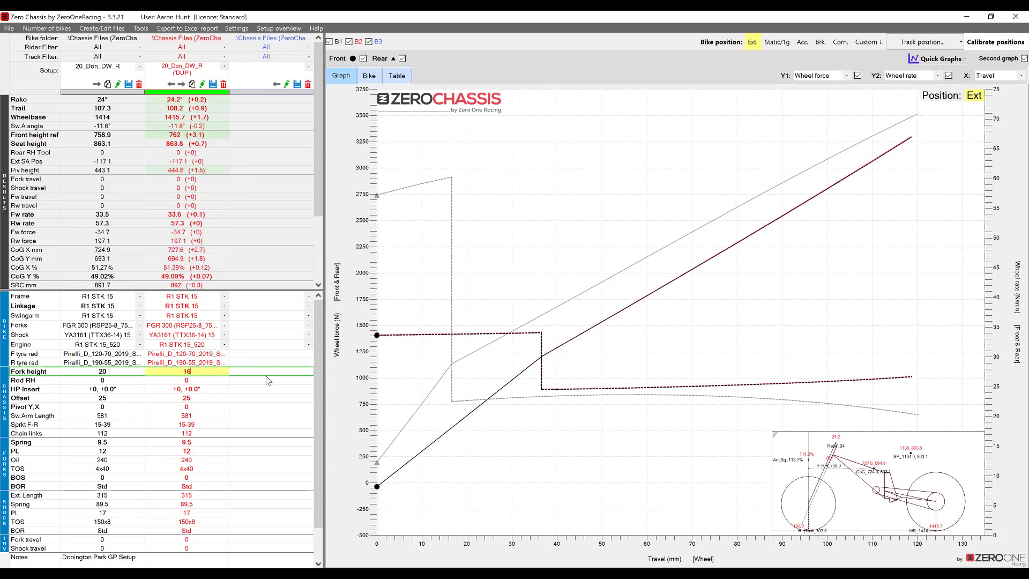
left_click(205, 398)
type("30")
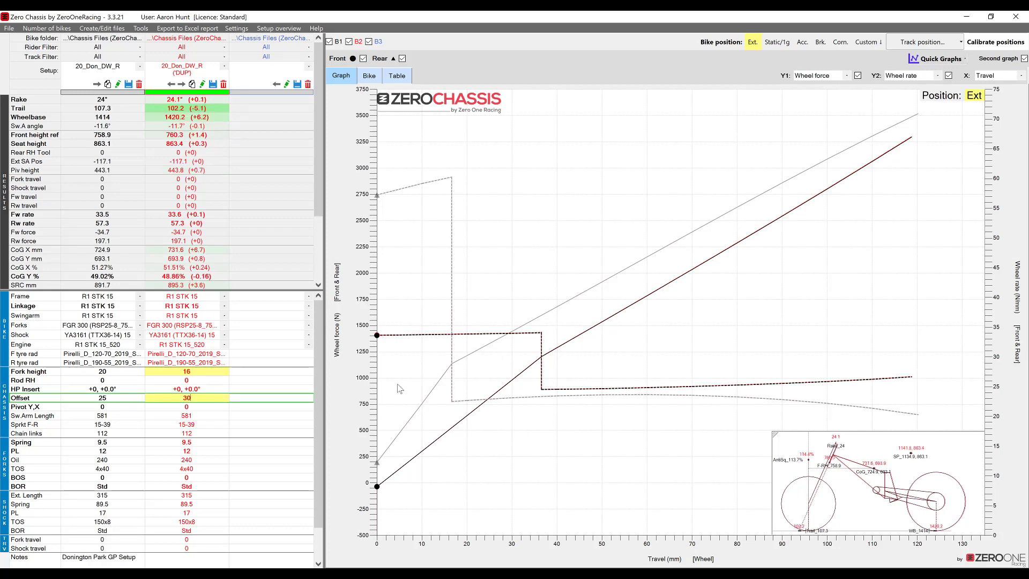
- Compare both bikes' geometry drawings in the static, acceleration, braking, cornering and extended positions, and return to the graph
left_click(371, 78)
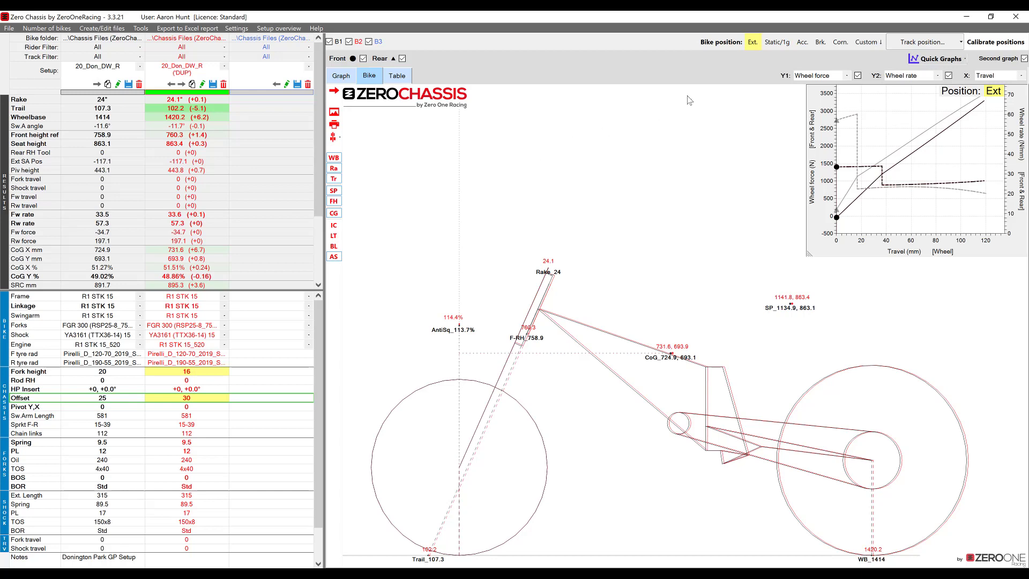
left_click(777, 44)
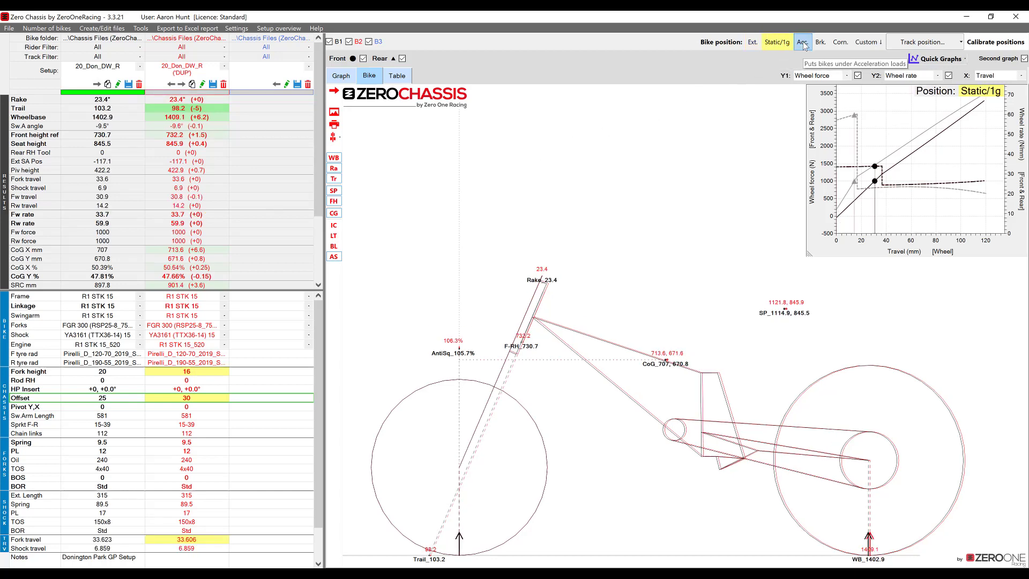
left_click(802, 43)
left_click(821, 43)
left_click(840, 43)
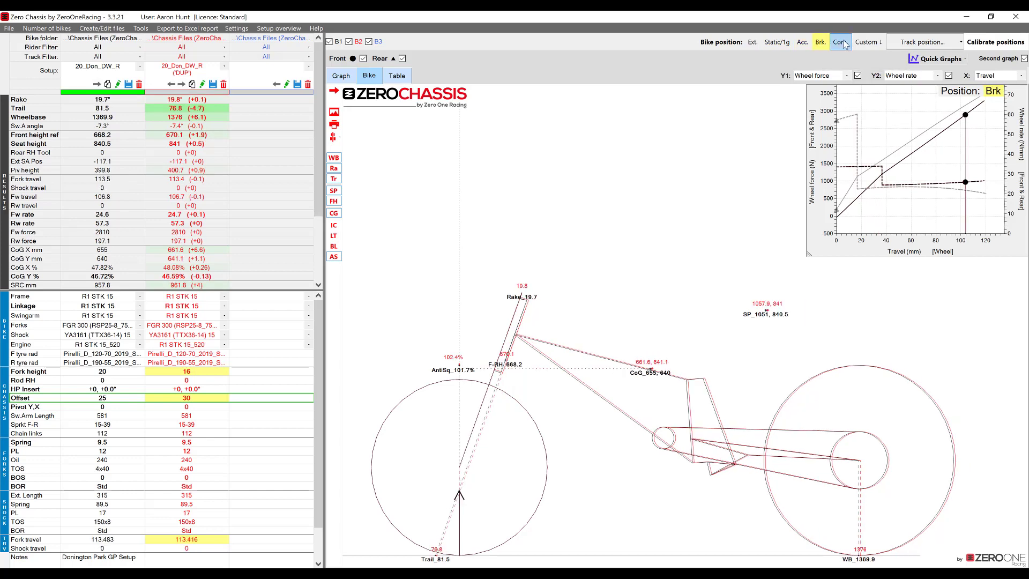
left_click(752, 43)
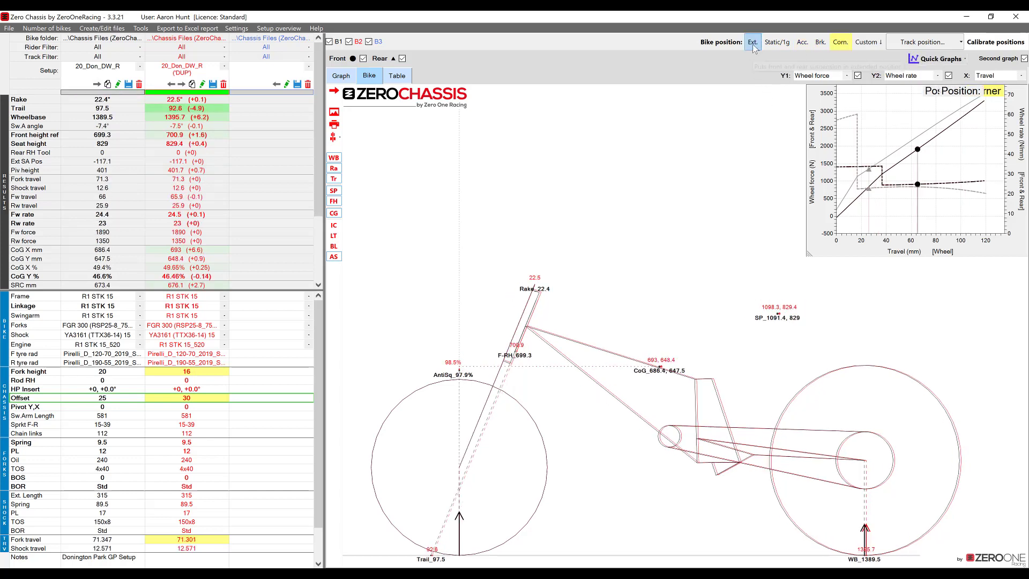
left_click(346, 75)
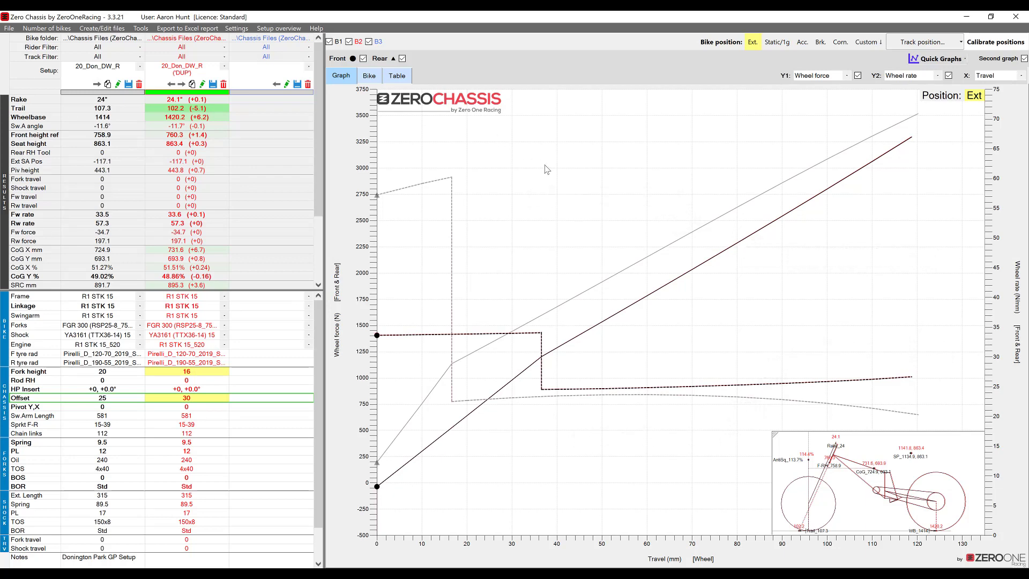
- Limit the graph to front-end curves, viewing the Fork force quick graph before returning to front Wheel force/rate
mouse_move(630, 272)
left_click(402, 59)
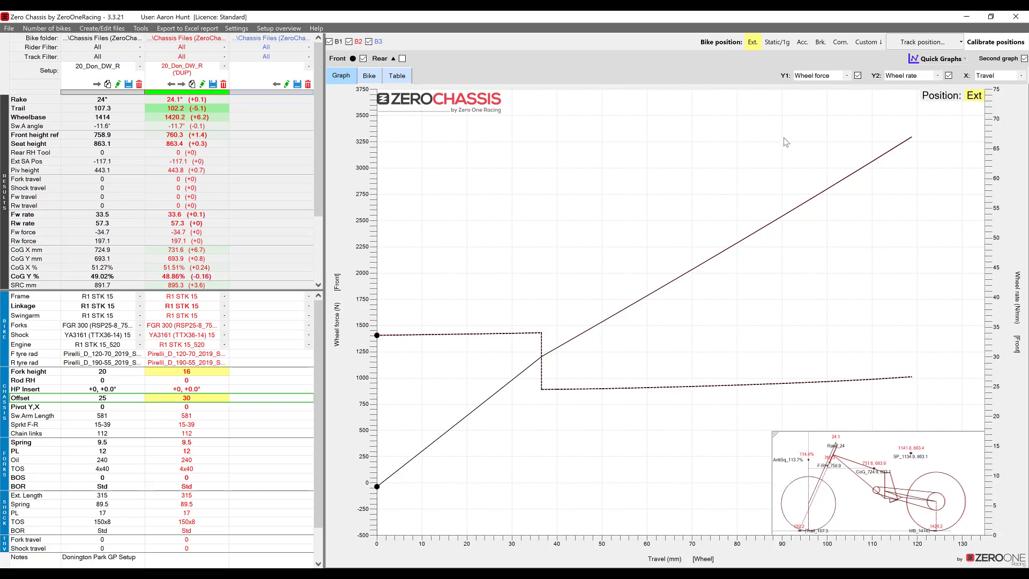
left_click(963, 60)
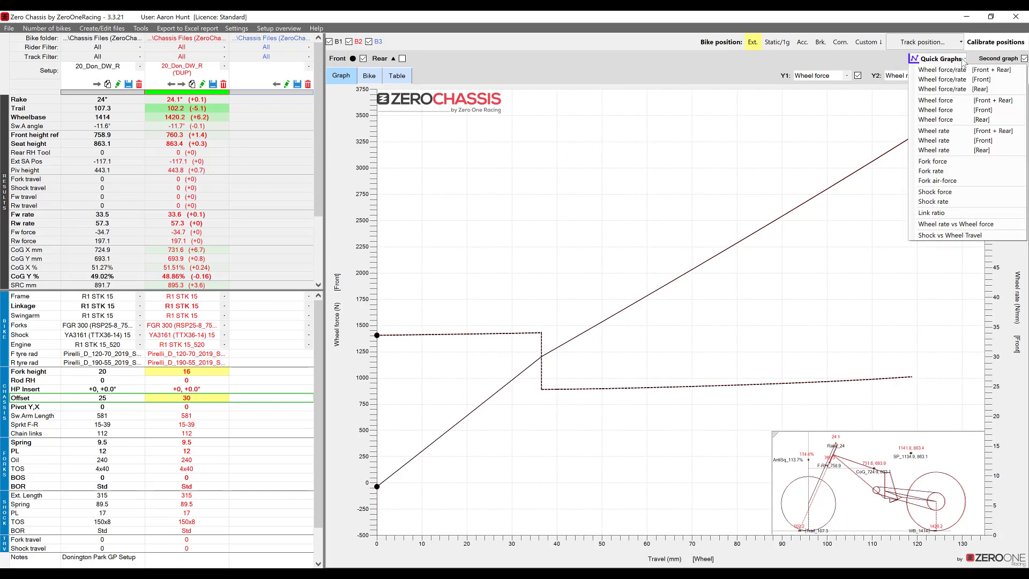
left_click(956, 162)
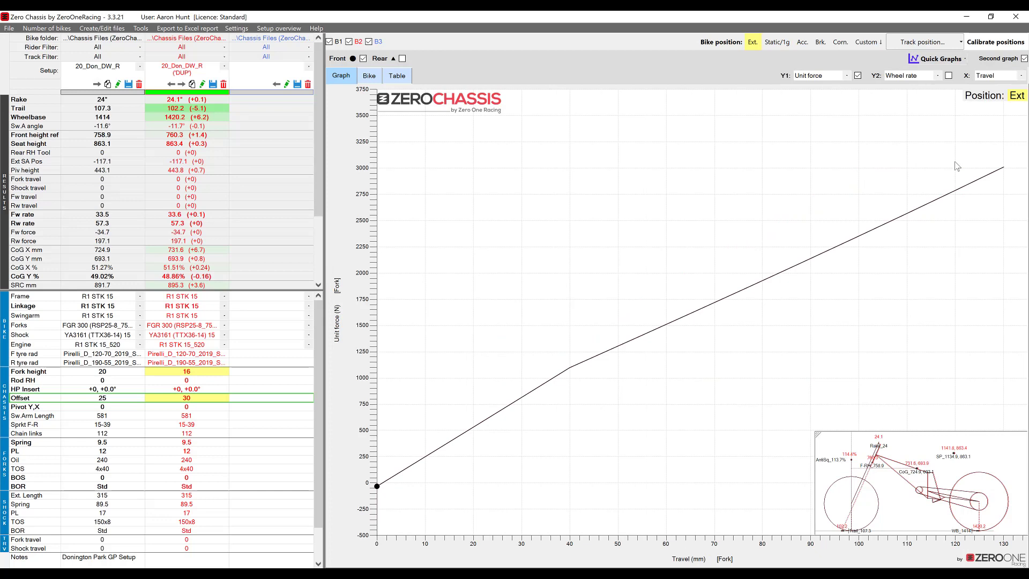
left_click(959, 59)
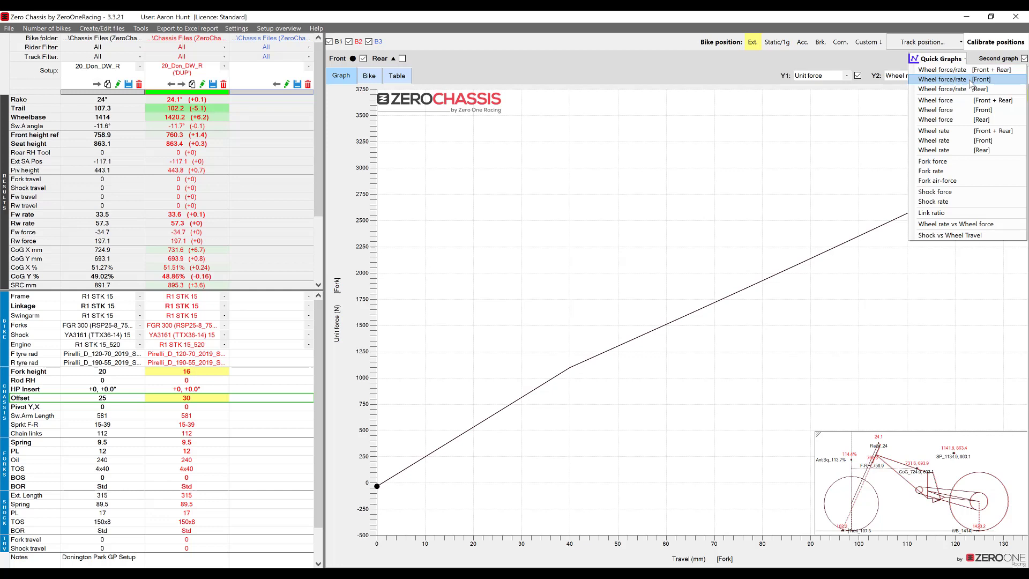
left_click(970, 80)
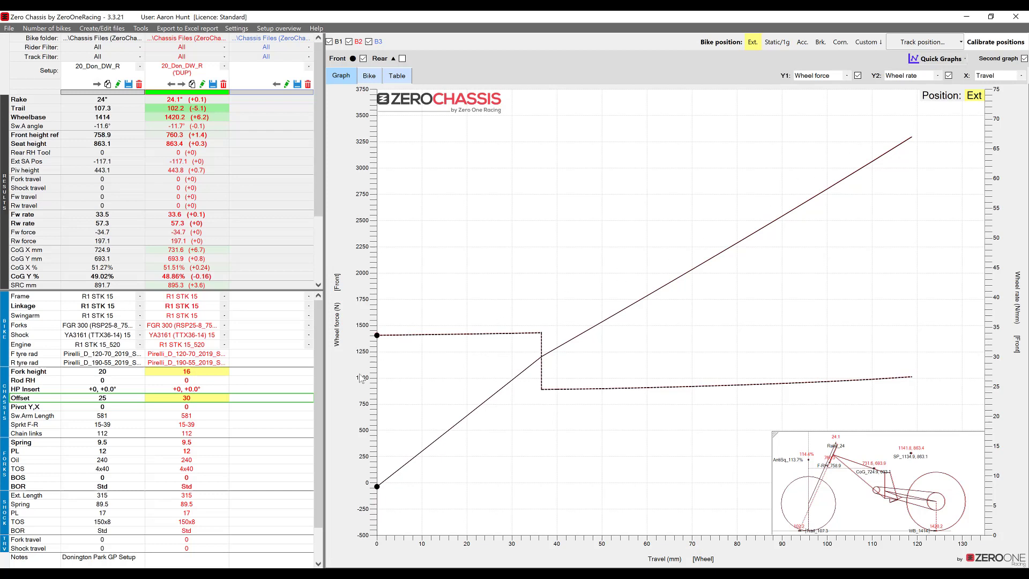
- Set the duplicate setup's fork spring to 10
double_click(200, 441)
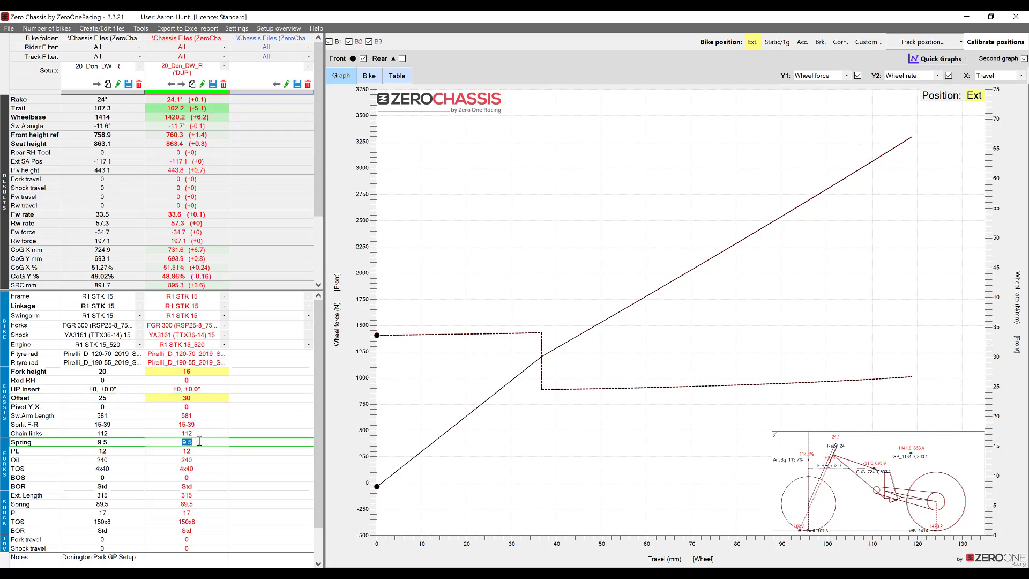
type("1")
type("10")
key("Return")
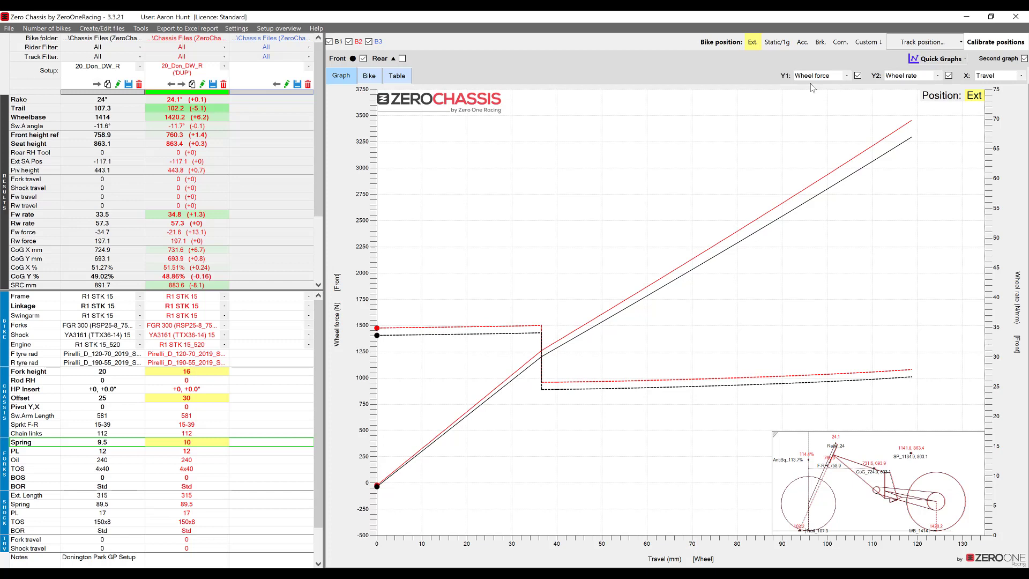
- Put the bikes in the cornering position and reduce the duplicate's fork preload (PL) to 10 and finally to 8
left_click(841, 43)
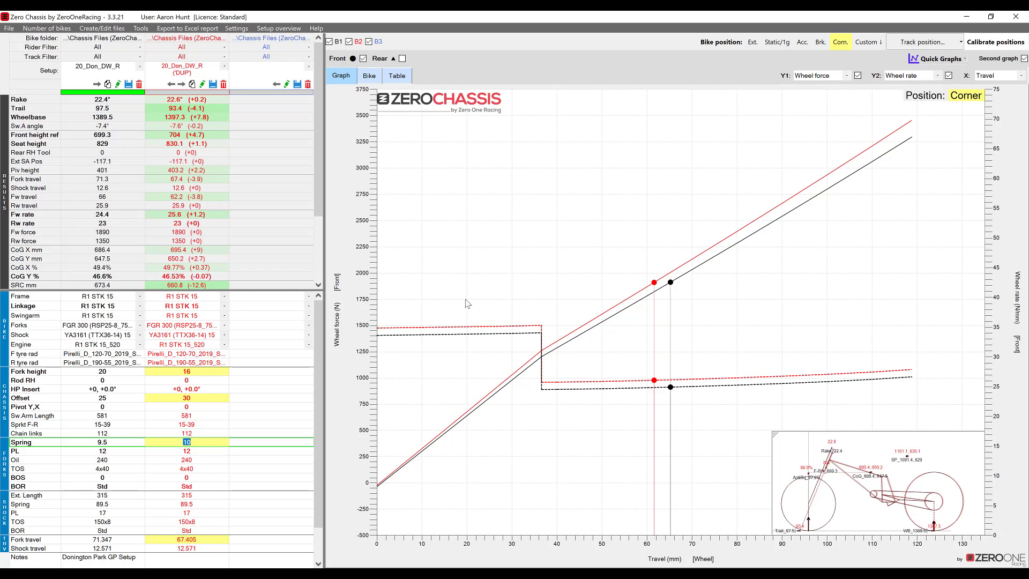
left_click(200, 451)
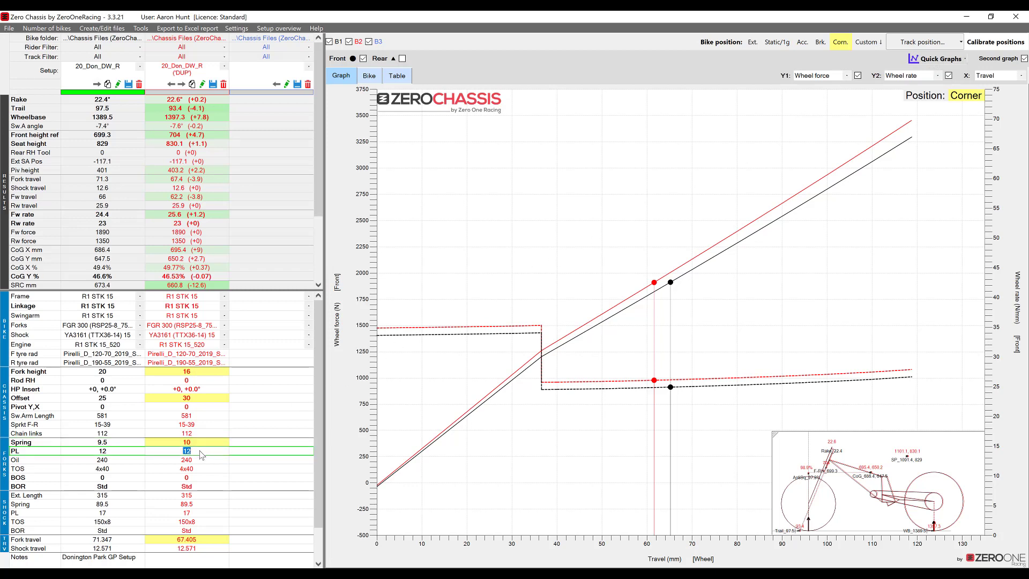
type("10")
key("Return")
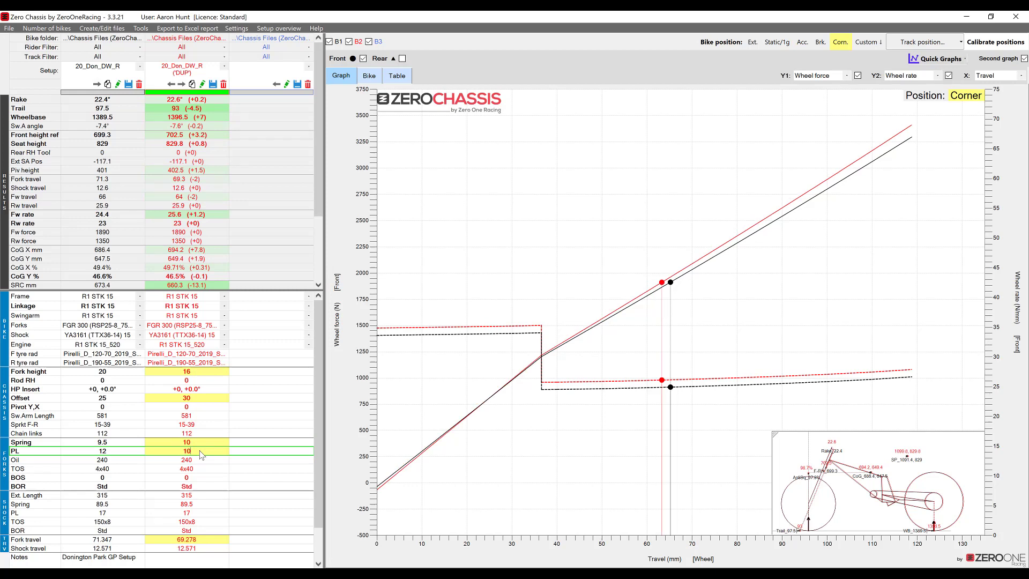
left_click(175, 451)
type("8")
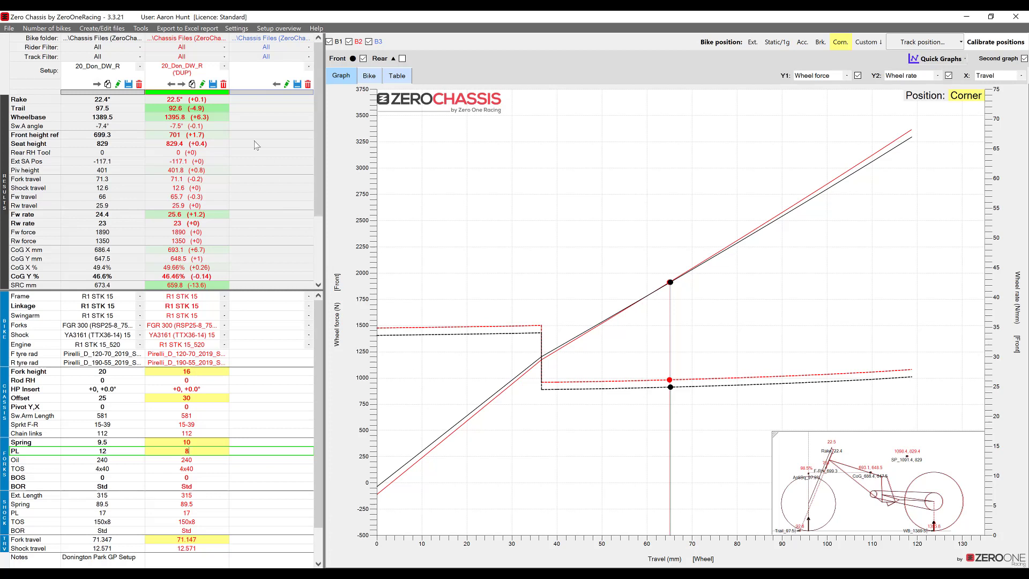
- Save the duplicate setup under a new name dated 21/10/2020 with Brands GP as the track
left_click(213, 85)
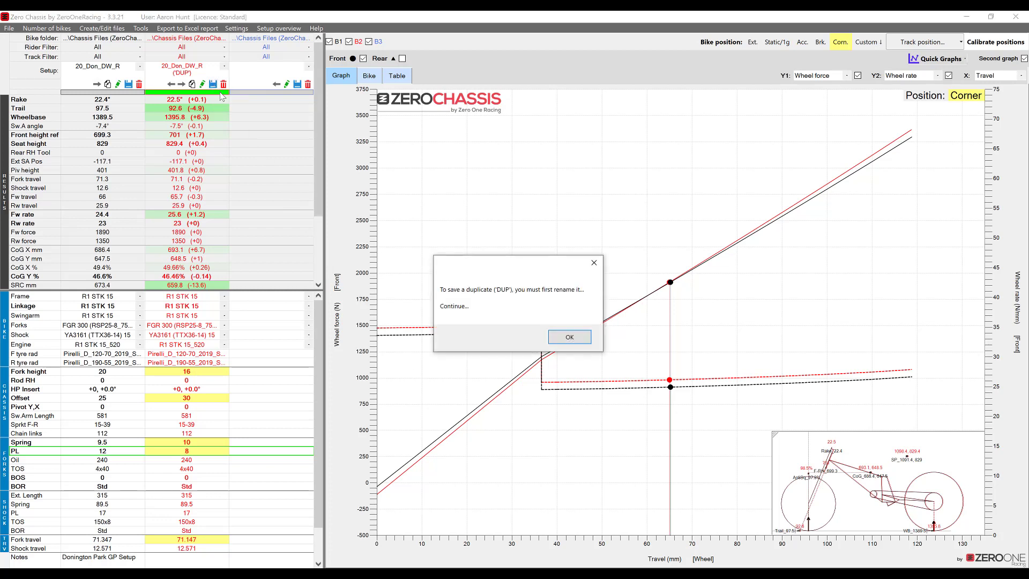
left_click(567, 338)
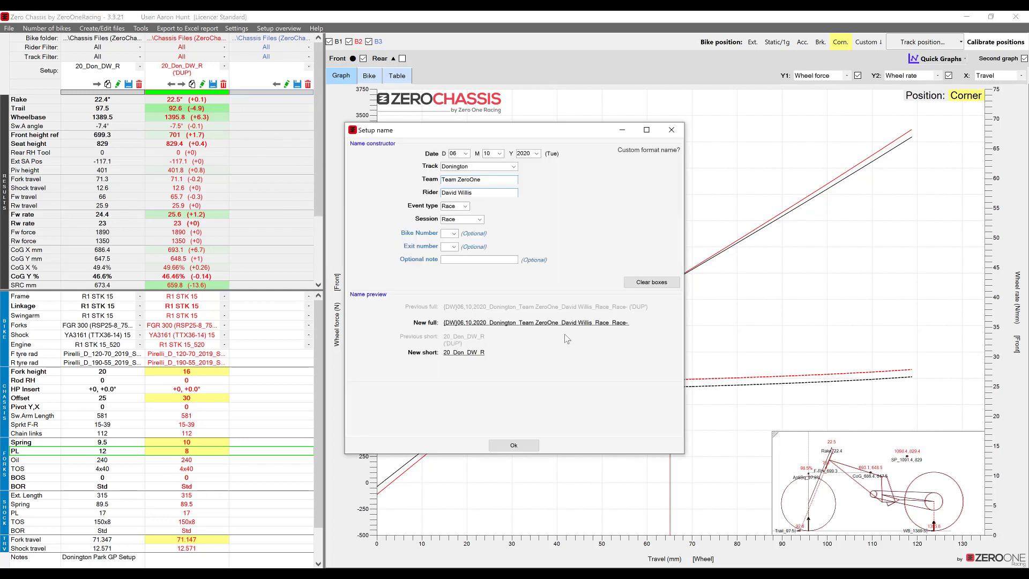
left_click(465, 154)
left_click(456, 289)
left_click(513, 167)
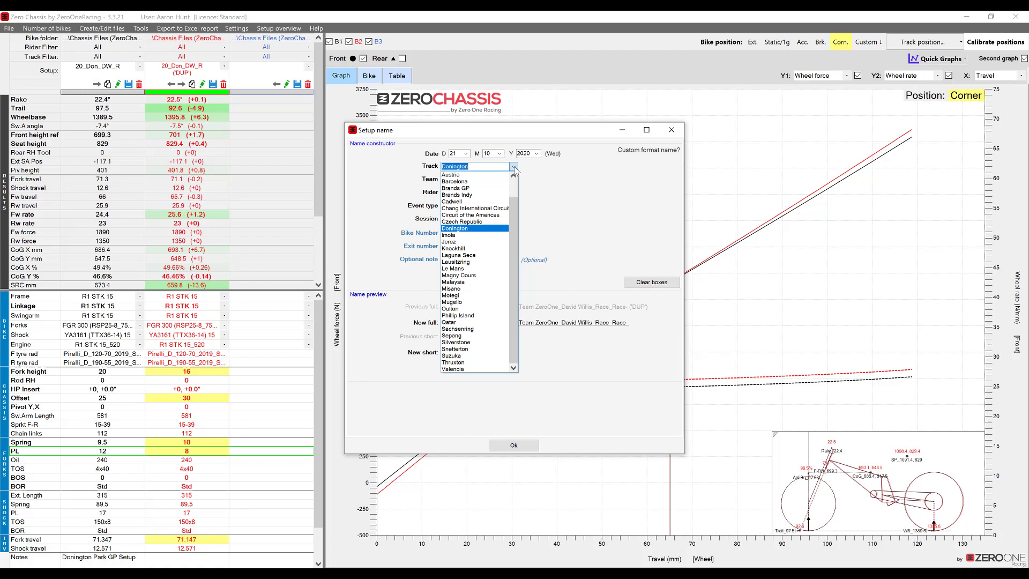
left_click(479, 189)
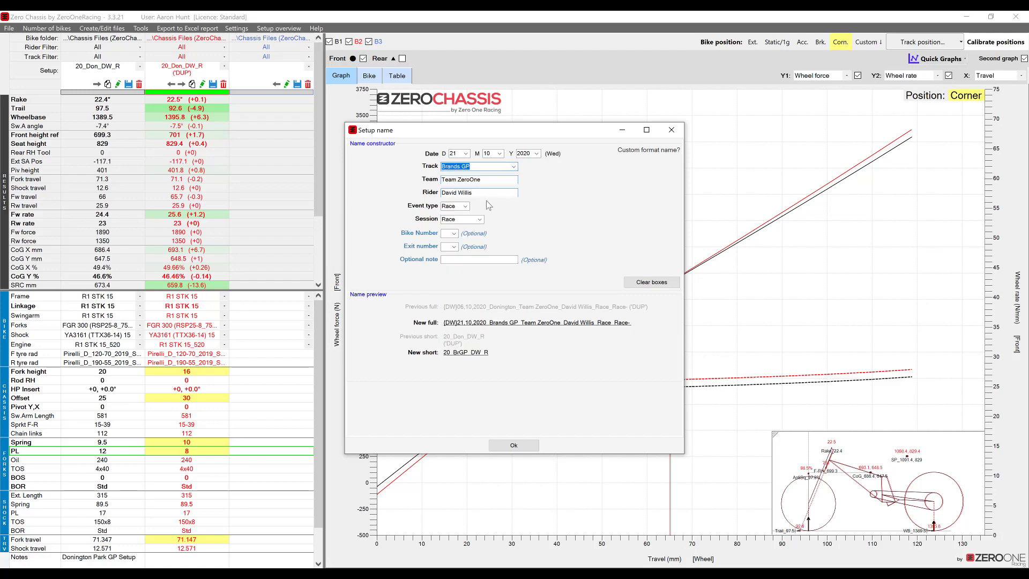
left_click(512, 445)
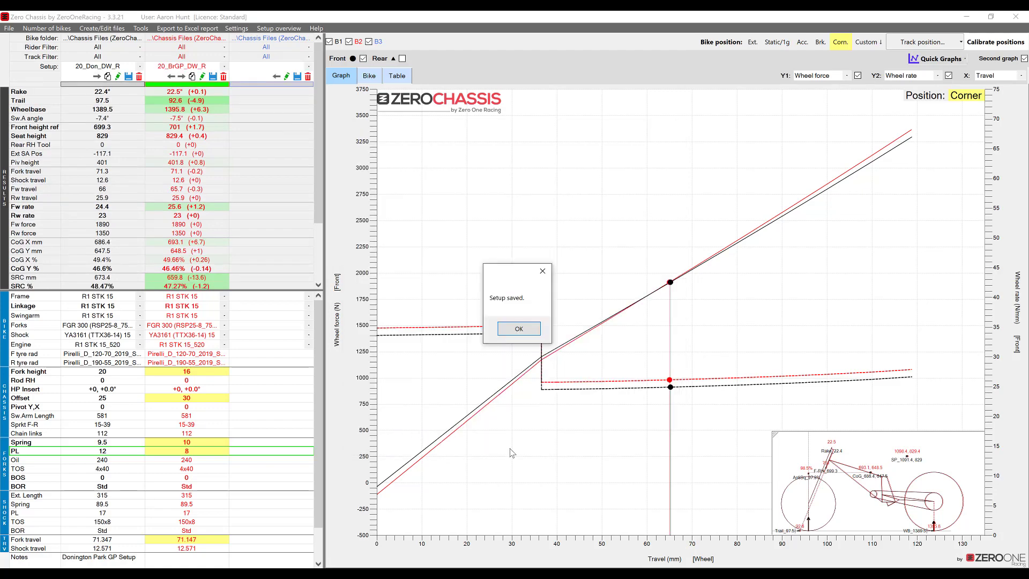
key("Return")
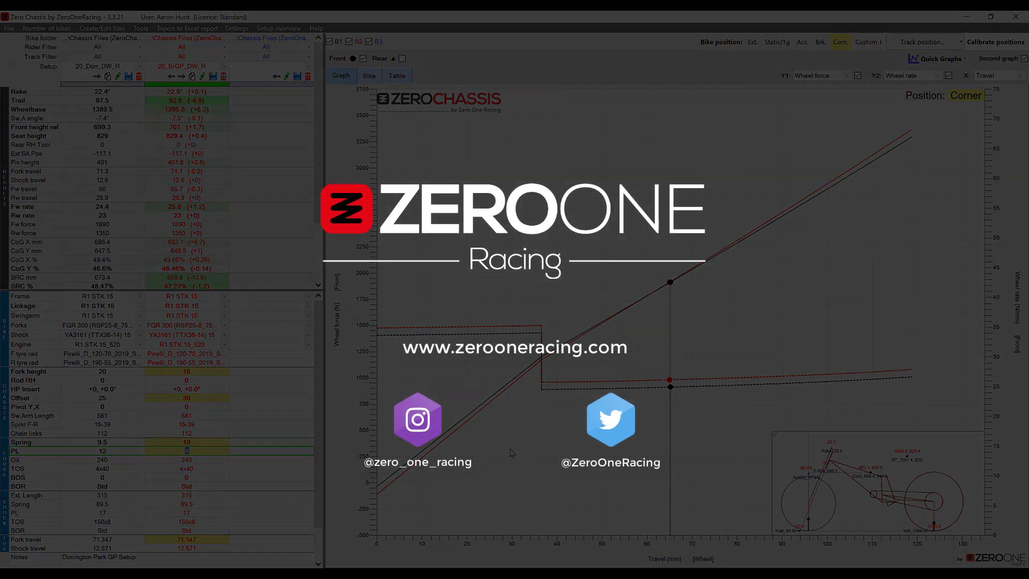